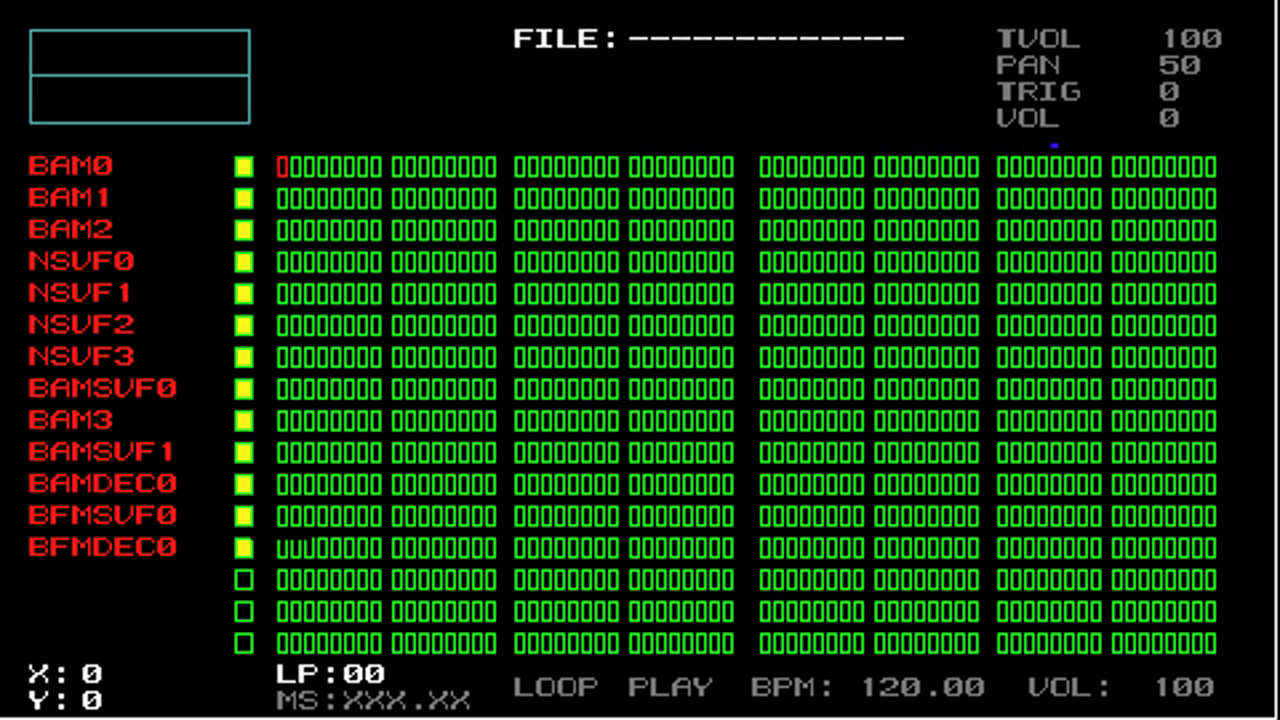
- Move the edit position across tracks and steps, landing on BFMSVF0 at step 16
key("Right")
key("Right")
key("Right")
key("Down")
key("Down")
key("Down")
key("Up")
key("Up")
key("Up")
key("Right")
key("Right")
key("Left")
key("Left")
key("Left")
key("Right")
key("Right")
key("Right")
key("Tab")
key("Tab")
key("Tab")
key("Tab")
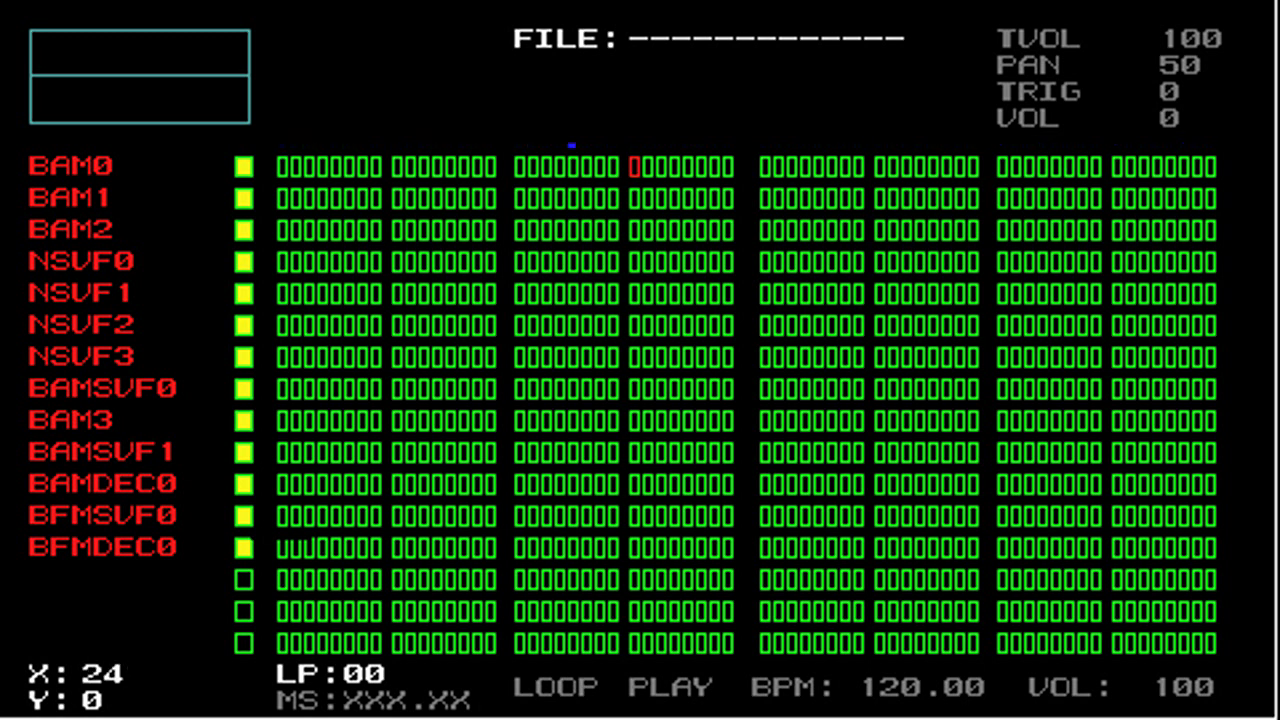
key("shift+Tab")
key("shift+Tab")
key("shift+Tab")
key("Tab")
key("Down")
key("Down")
key("Down")
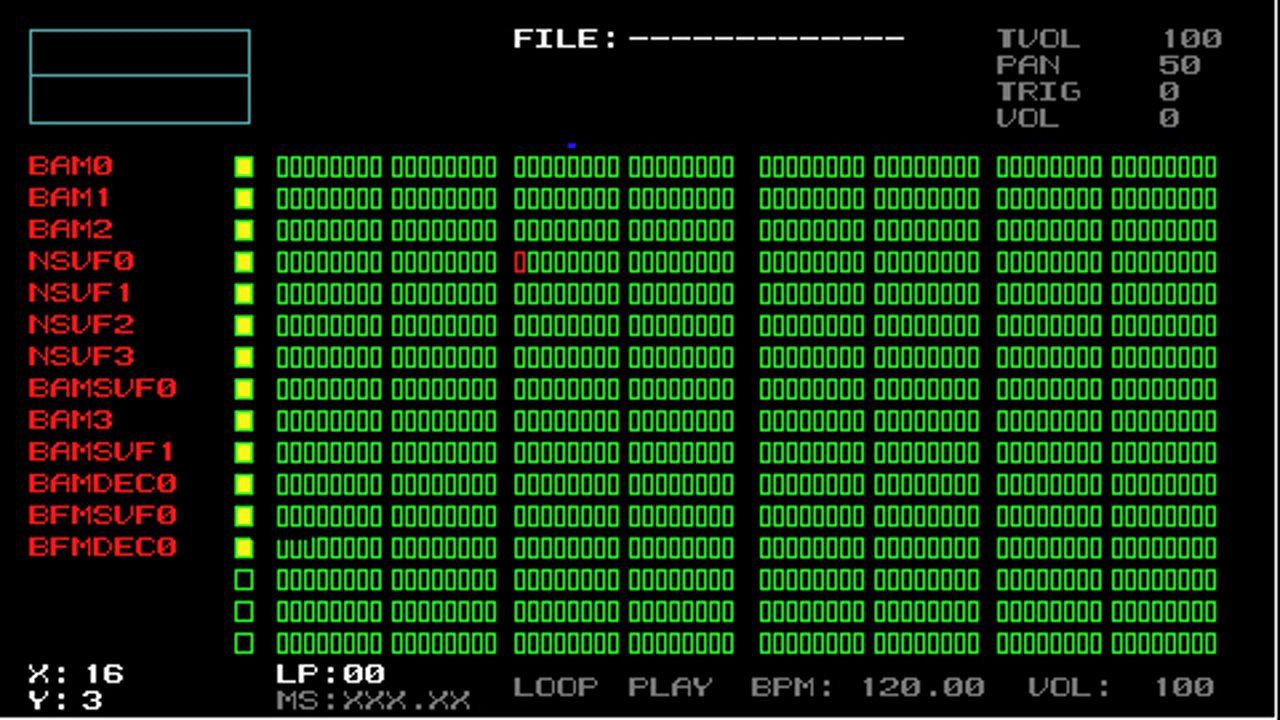
key("Up")
key("Up")
left_click(520, 516)
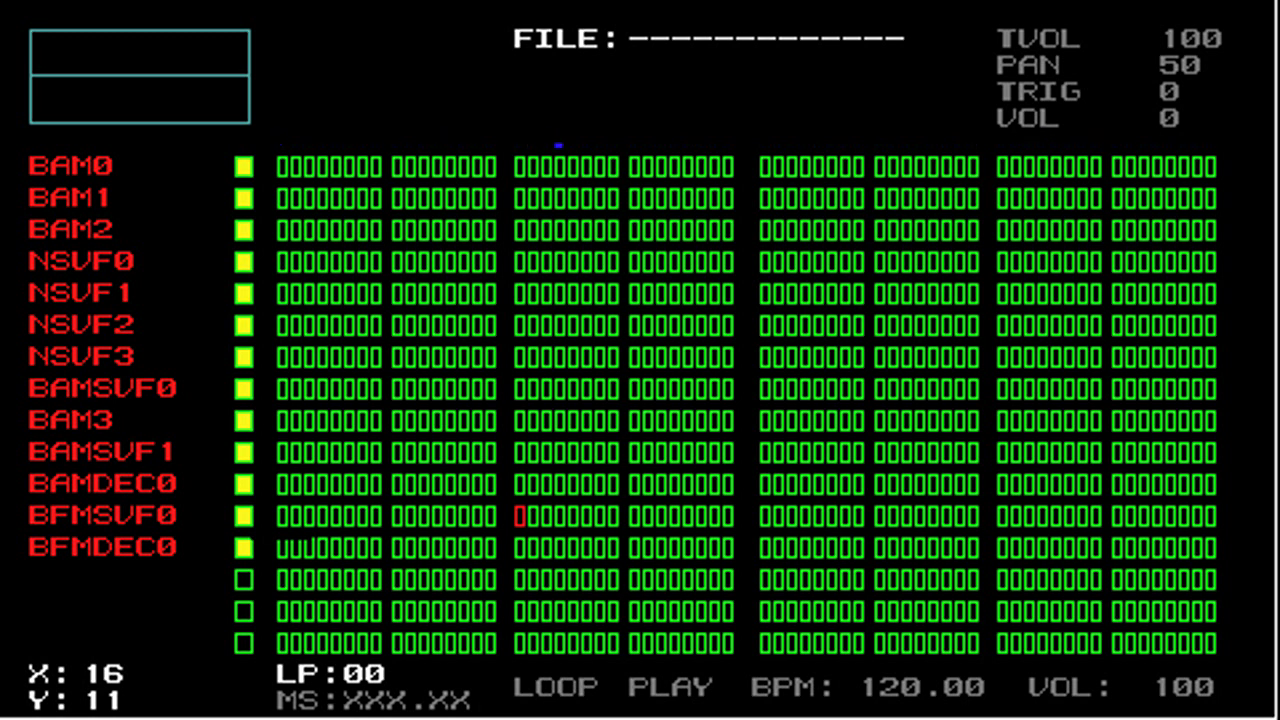
- Add a BAM0 note on step 8, then compare it against the empty step 16
key("Down")
key("Down")
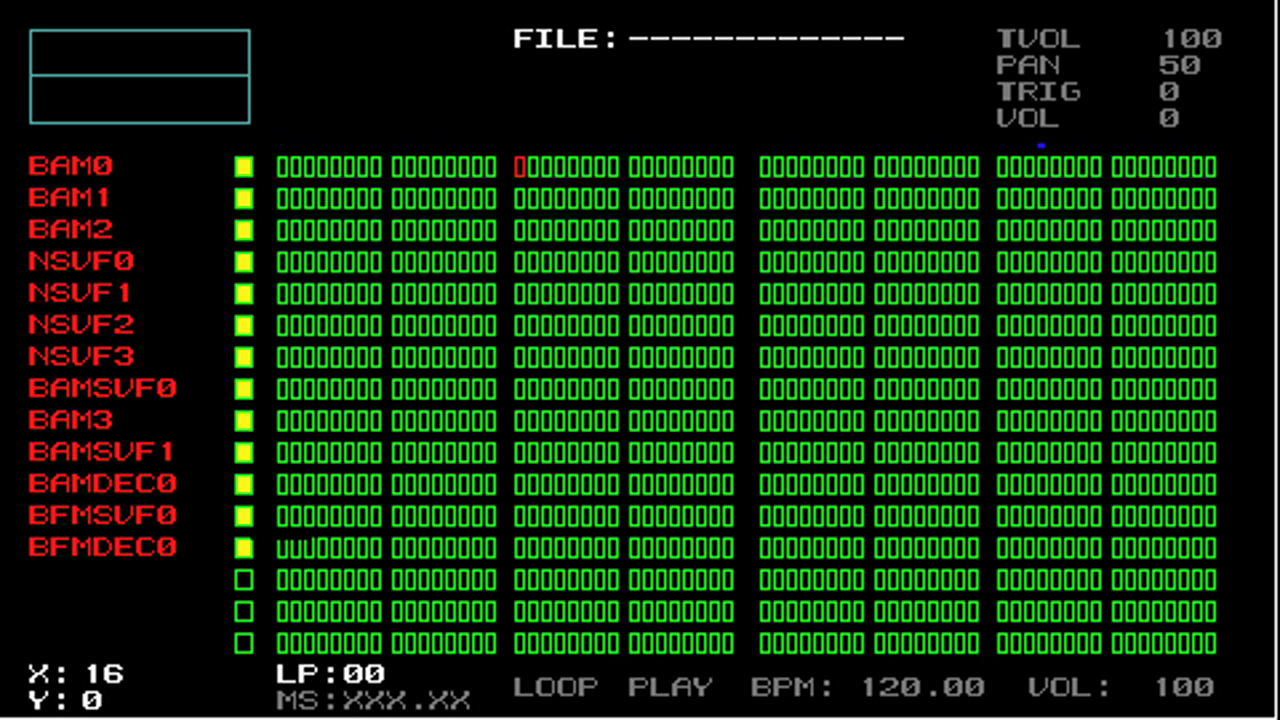
left_click(397, 167)
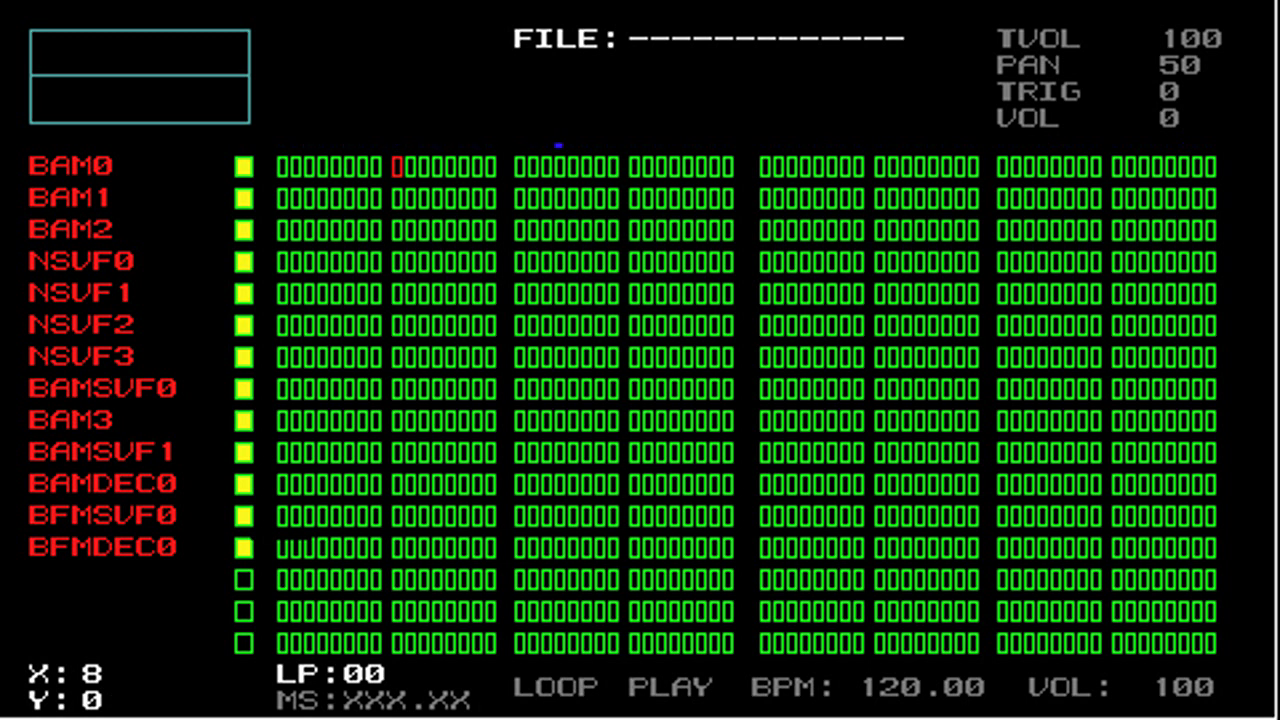
key("Return")
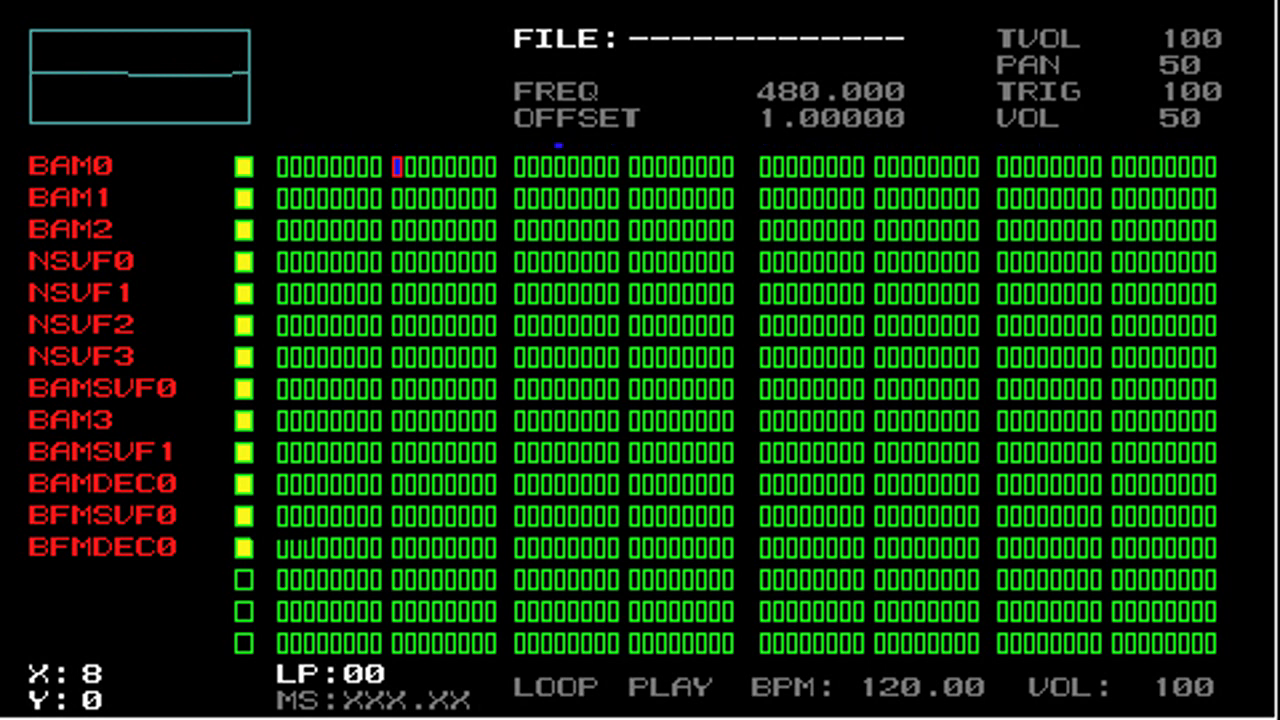
left_click(519, 166)
left_click(397, 166)
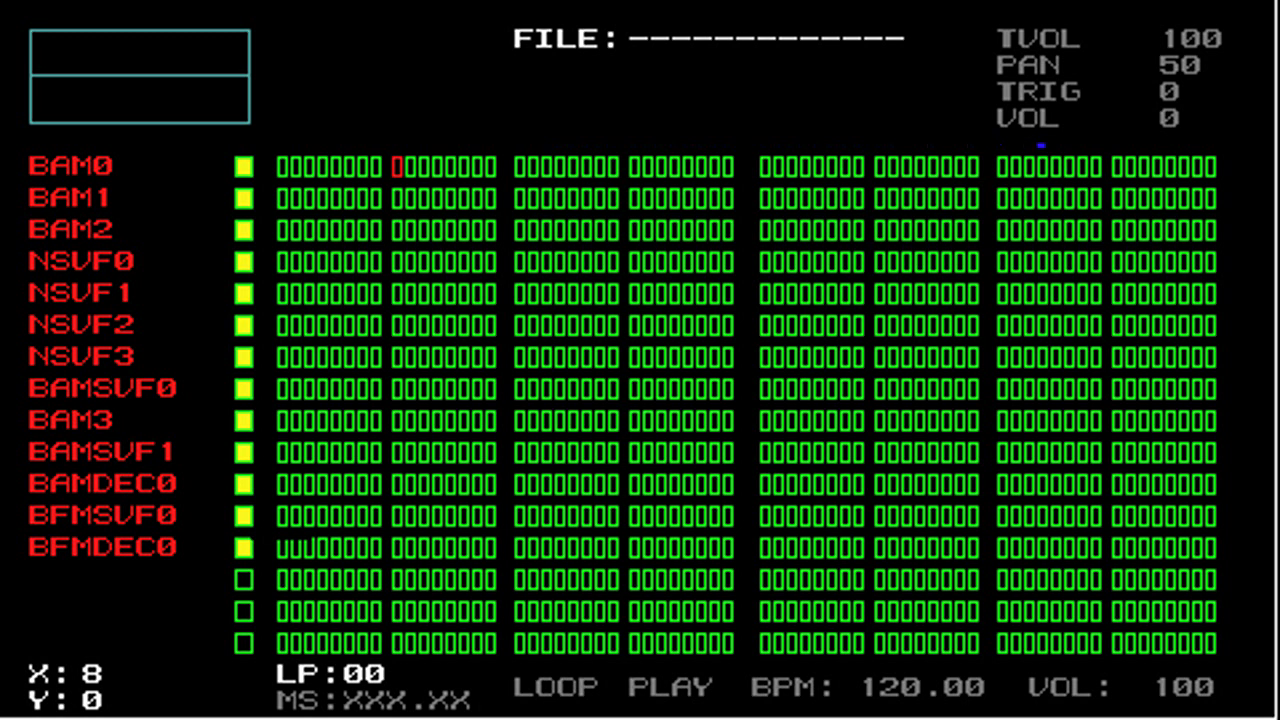
- Restore the BAM0 step-8 note at TRIG 100 and VOL 50, ready to edit its values
key("Return")
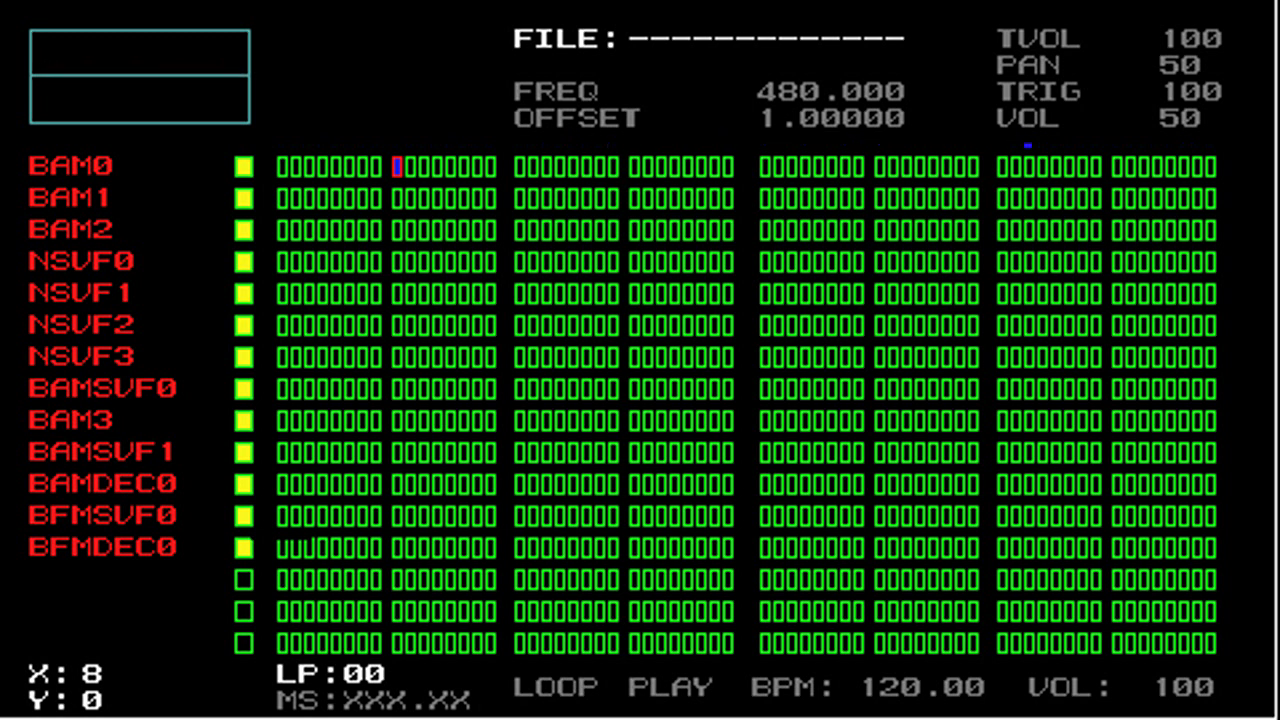
key("Tab")
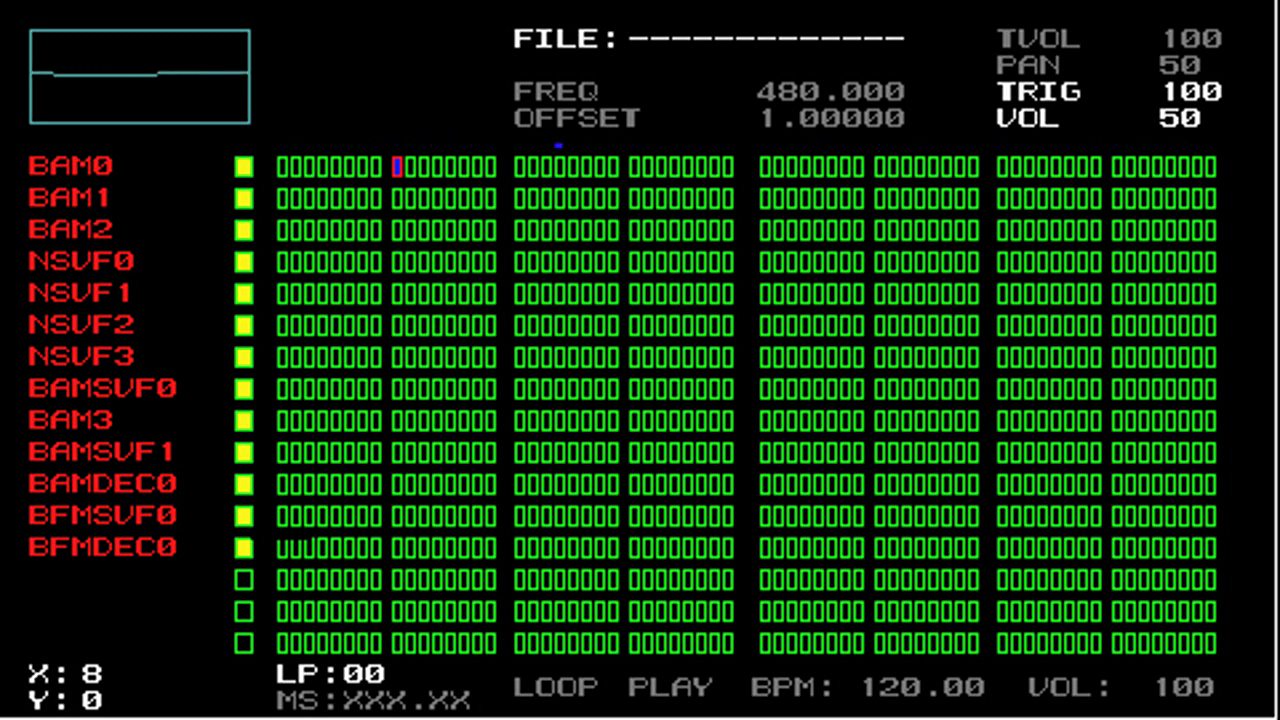
- Place a BAM0 note at step 24 and drag its volume down to 0
key("Right")
key("Right")
key("Right")
key("Right")
key("Right")
key("Right")
key("Right")
key("Right")
key("Right")
key("Right")
key("Right")
key("Right")
key("Right")
key("Right")
key("Right")
key("Right")
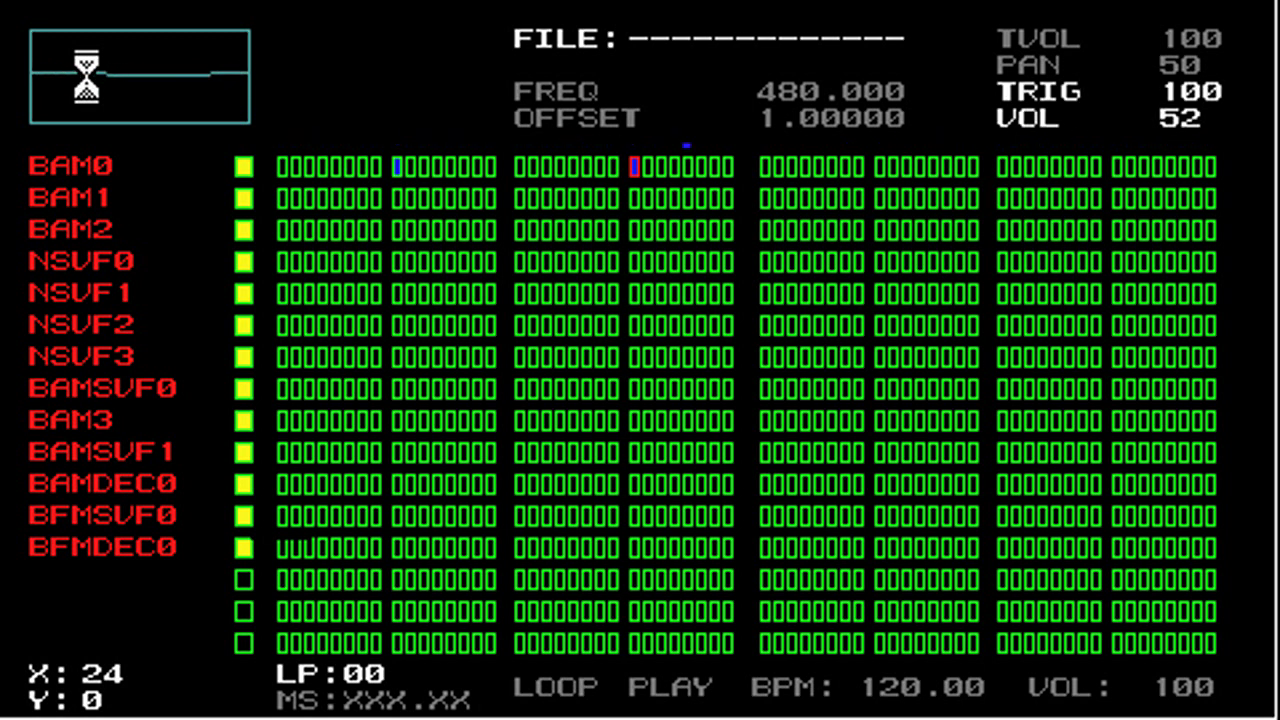
mouse_move(86, 80)
left_mouse_down()
mouse_move(87, 192)
mouse_move(99, 32)
left_mouse_up()
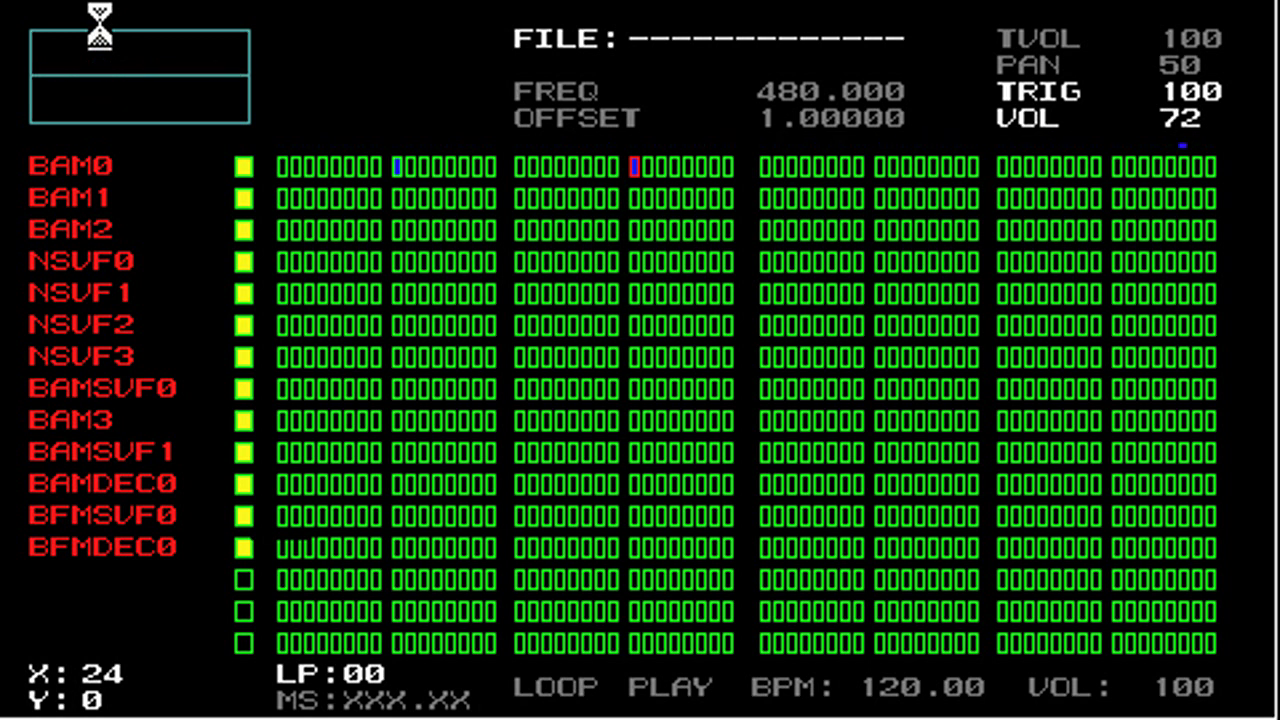
left_click_drag(99, 32, 100, 150)
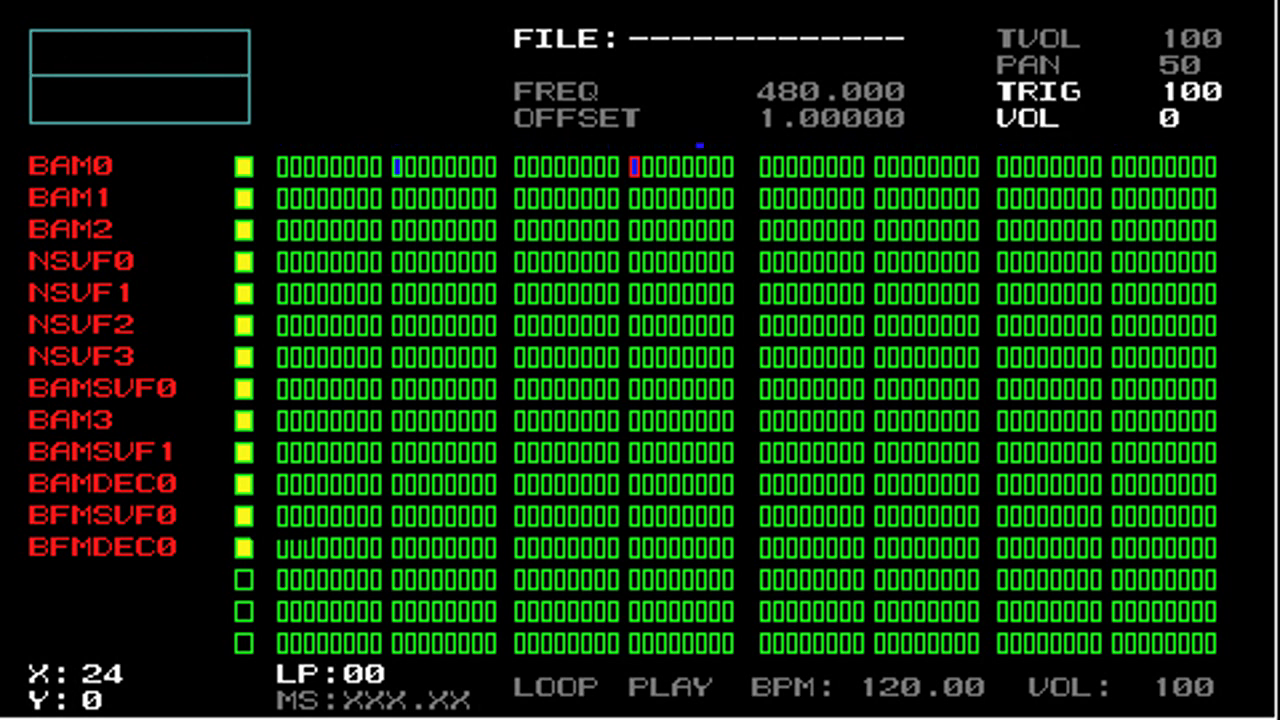
- Lower the step-24 BAM0 note's trigger from 100 to 94
key("Left")
key("Left")
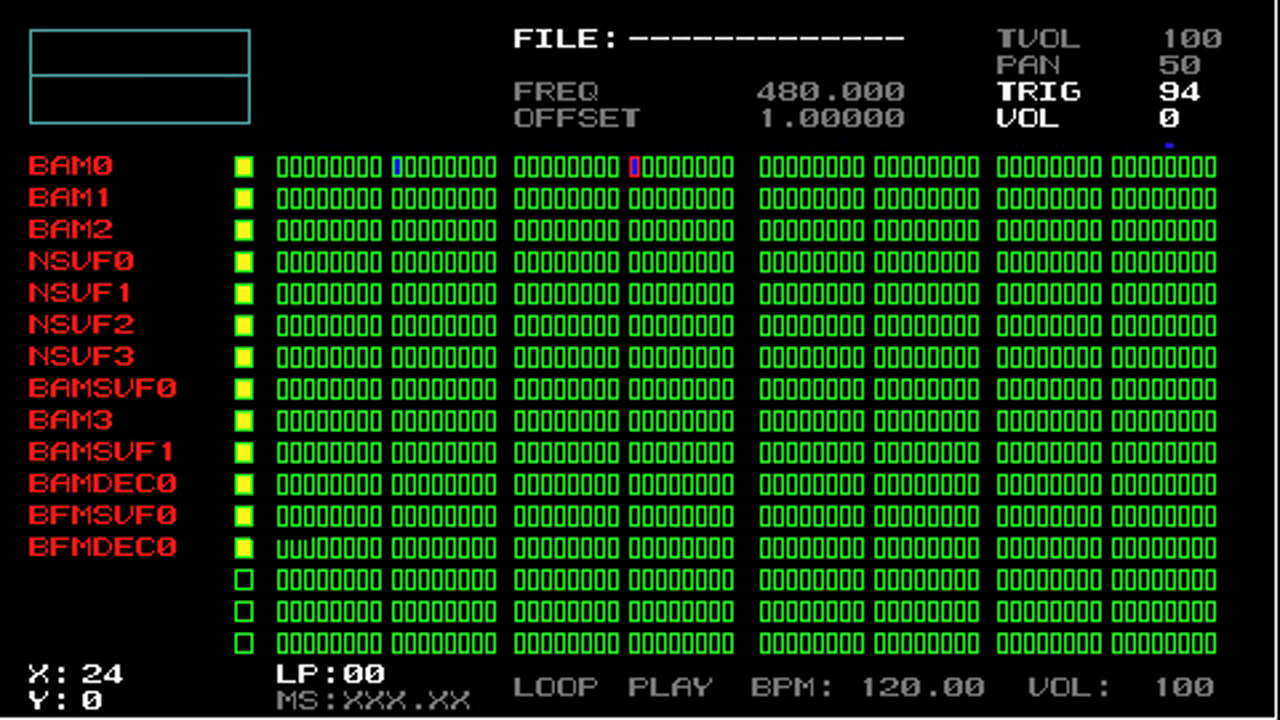